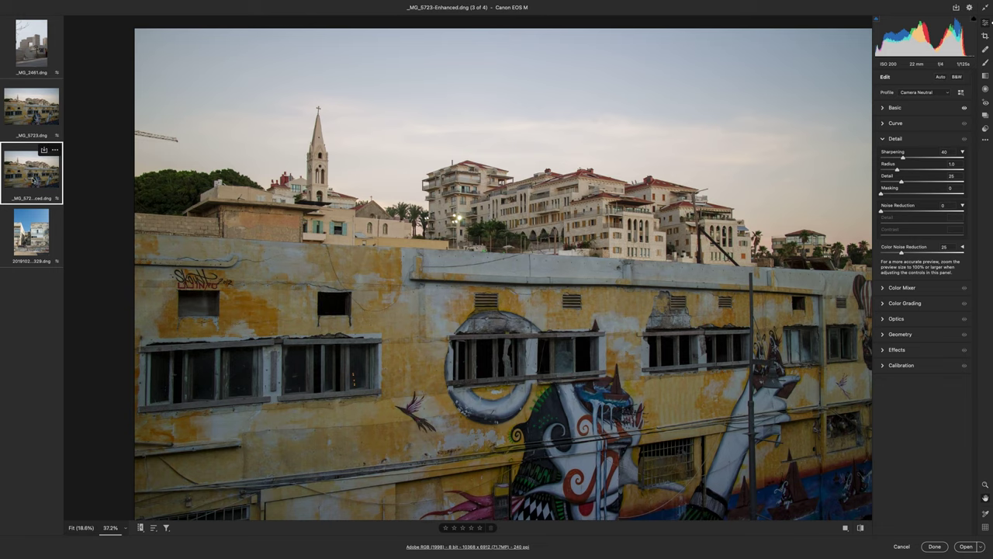
Step: Examine the buildings and wall in the enhanced _MG_5723 photo at 100% magnification
right_click(479, 309)
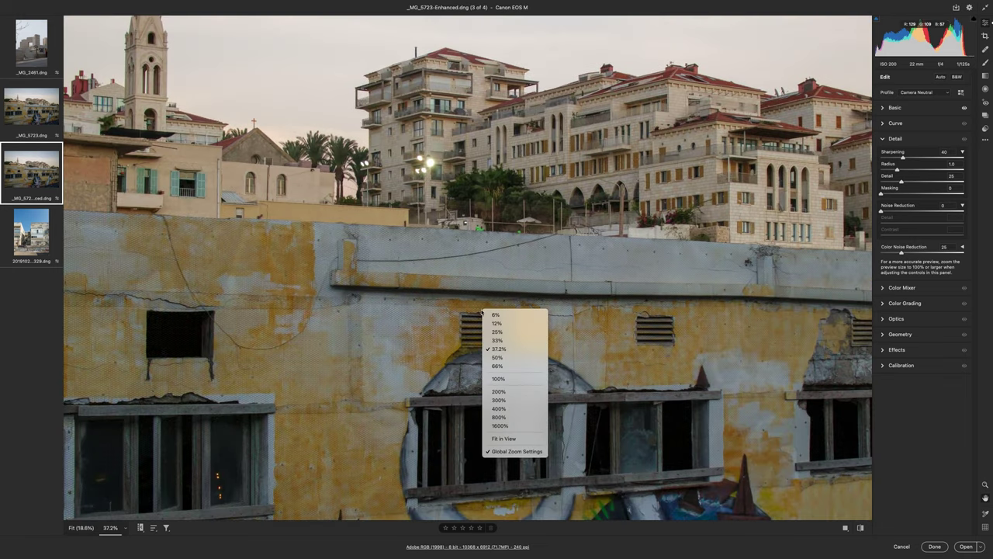
click(515, 377)
drag(560, 261, 440, 187)
drag(536, 170, 525, 370)
drag(588, 173, 397, 331)
drag(639, 228, 341, 298)
drag(536, 303, 143, 180)
drag(497, 300, 518, 260)
drag(263, 231, 477, 240)
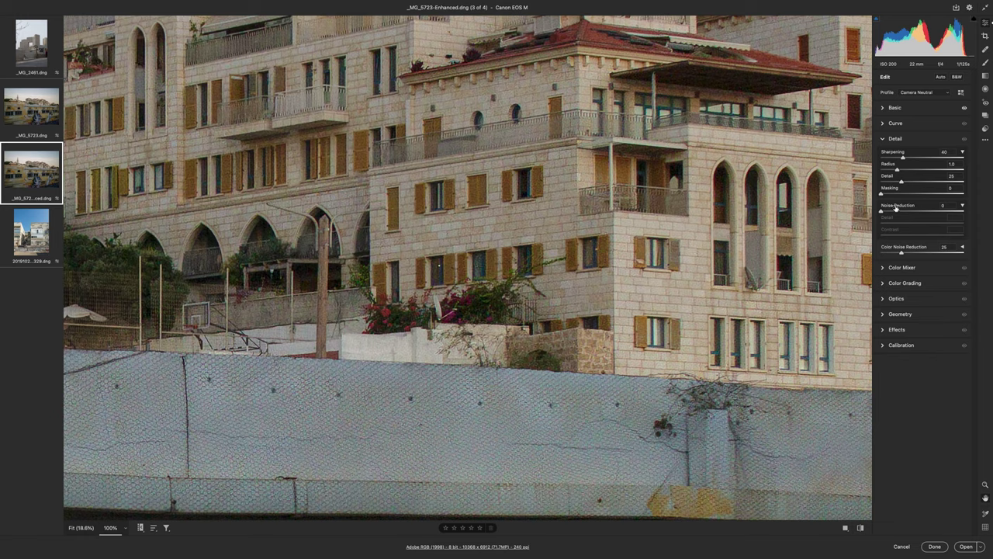
scroll(523, 99, up, 4)
scroll(523, 99, left, 5)
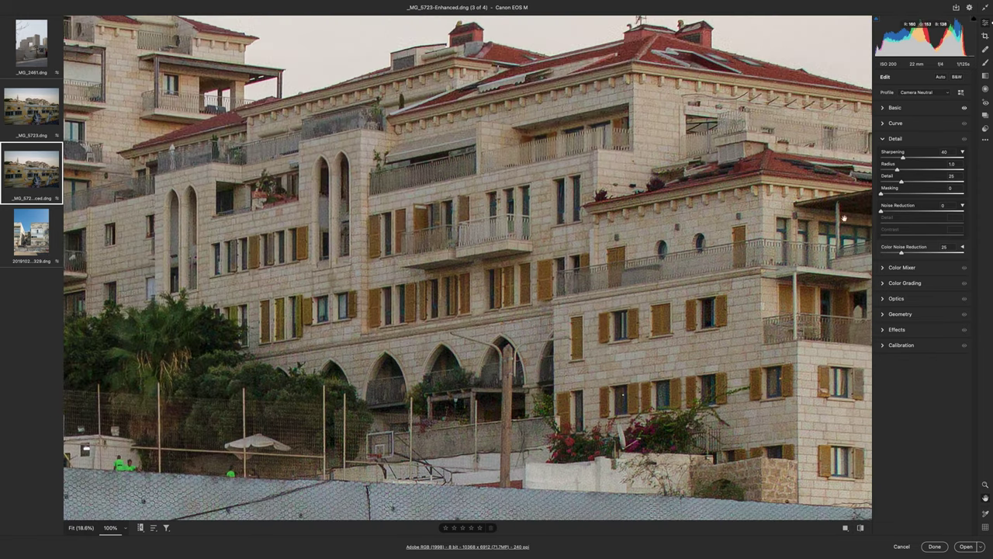
Step: Check the Basic adjustments of the enhanced _MG_5723 photo and return to its Detail settings
click(884, 137)
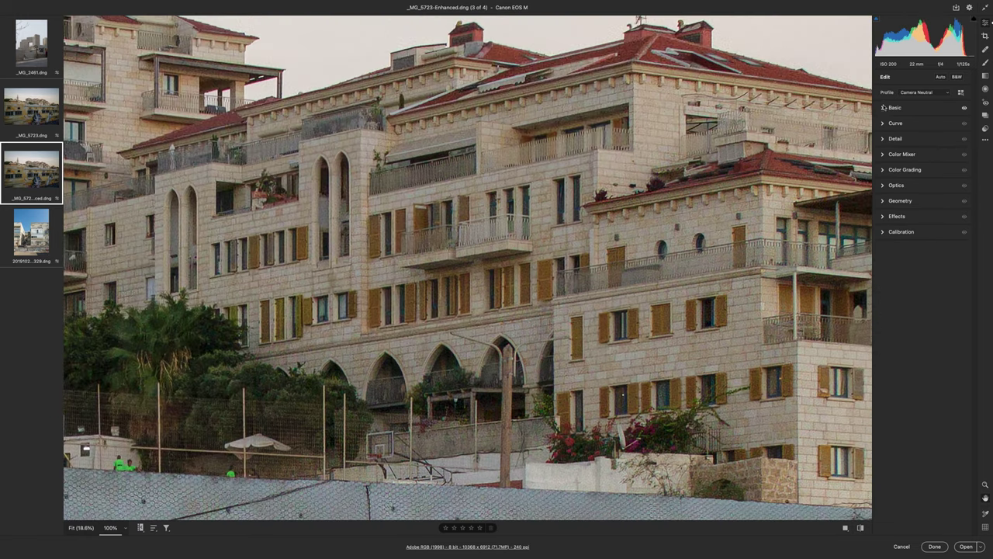
click(884, 108)
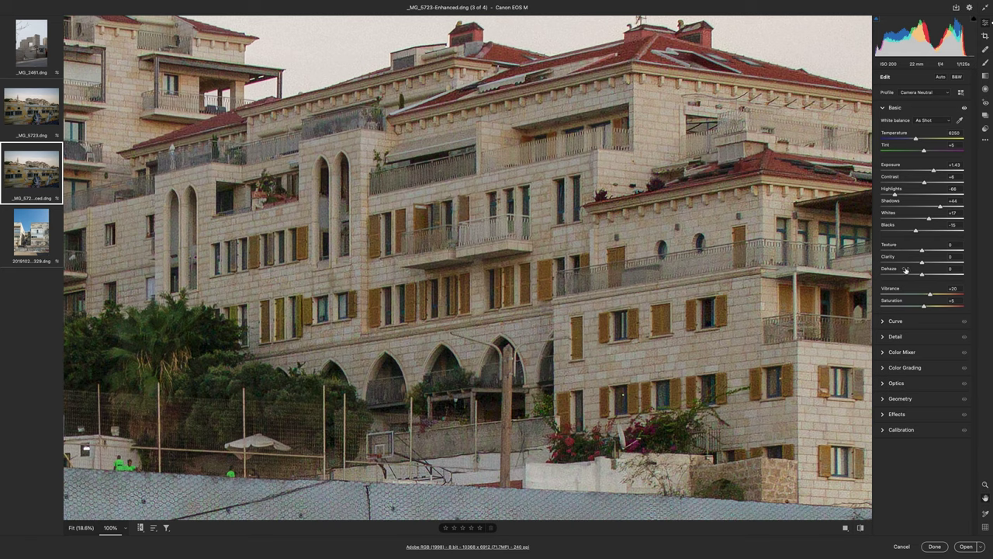
click(884, 108)
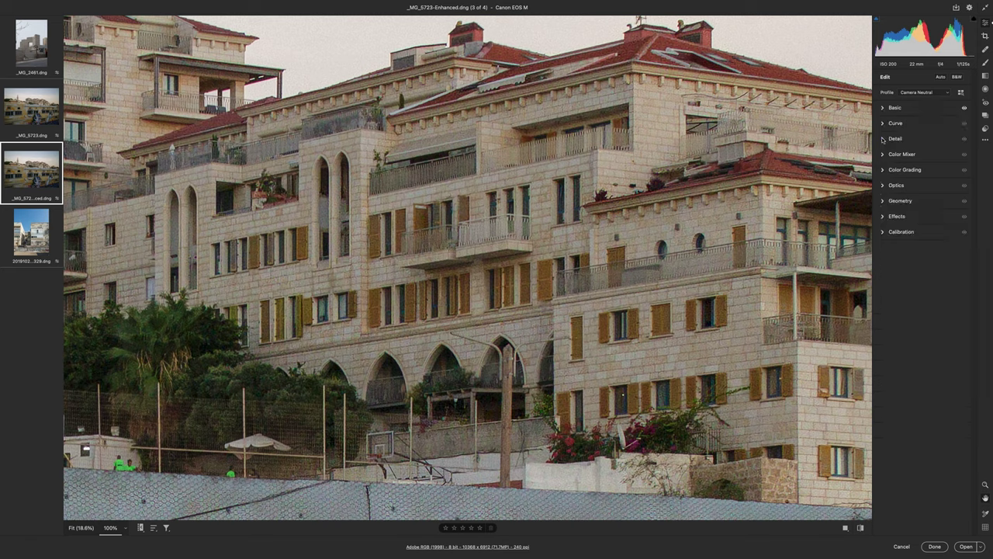
click(882, 140)
Step: Inspect the noise and fine detail across the hotel-like buildings, trees and grey wall at 100%
drag(439, 116, 724, 291)
drag(479, 217, 591, 78)
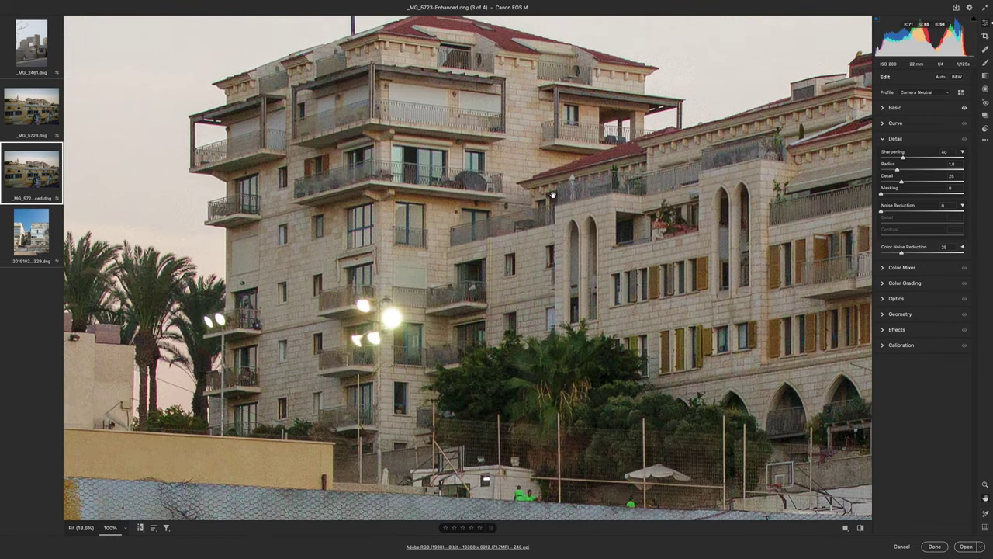
scroll(553, 195, right, 10)
scroll(553, 196, down, 5)
scroll(659, 190, right, 10)
scroll(658, 190, down, 5)
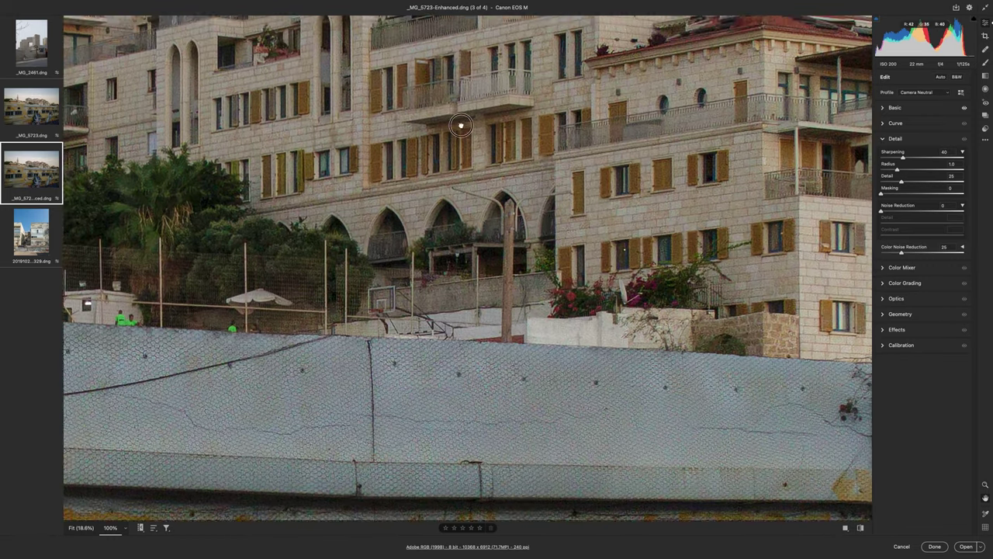
scroll(682, 210, right, 3)
scroll(683, 209, down, 2)
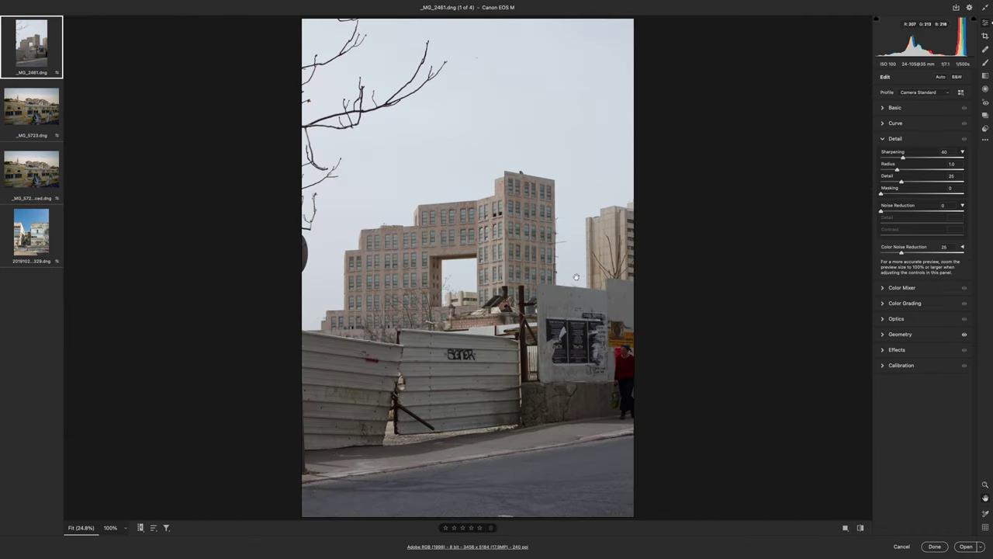
Step: Crop _MG_2461.dng around the arched building to about 2533 x 3799 pixels with a rotation of about 0.38 degrees
click(986, 36)
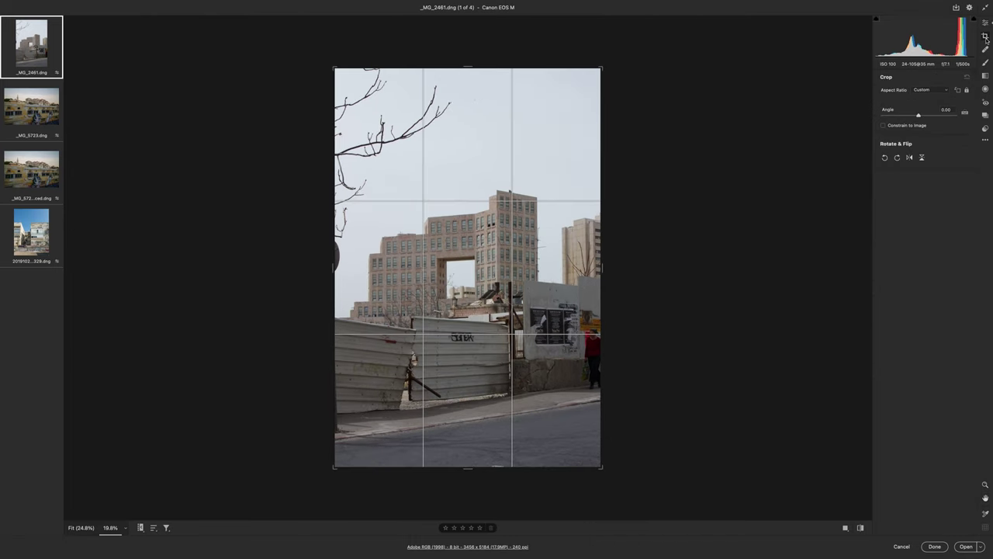
drag(601, 68, 558, 122)
drag(506, 211, 485, 258)
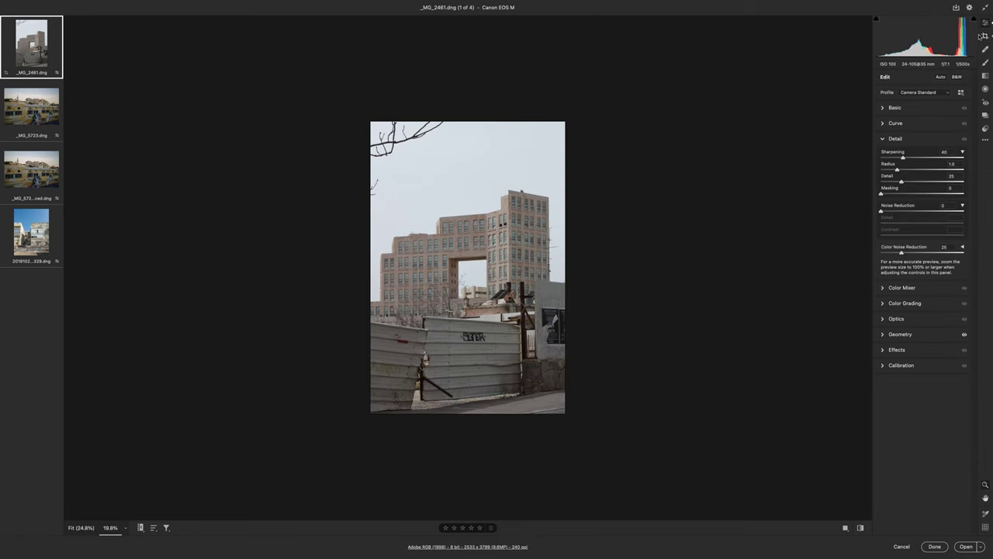
click(984, 36)
drag(583, 256, 575, 261)
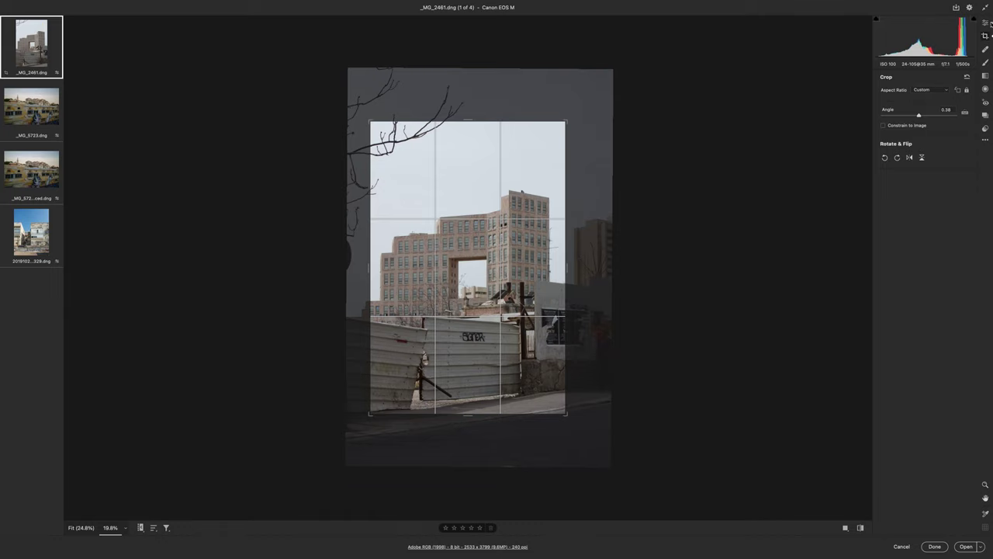
click(988, 23)
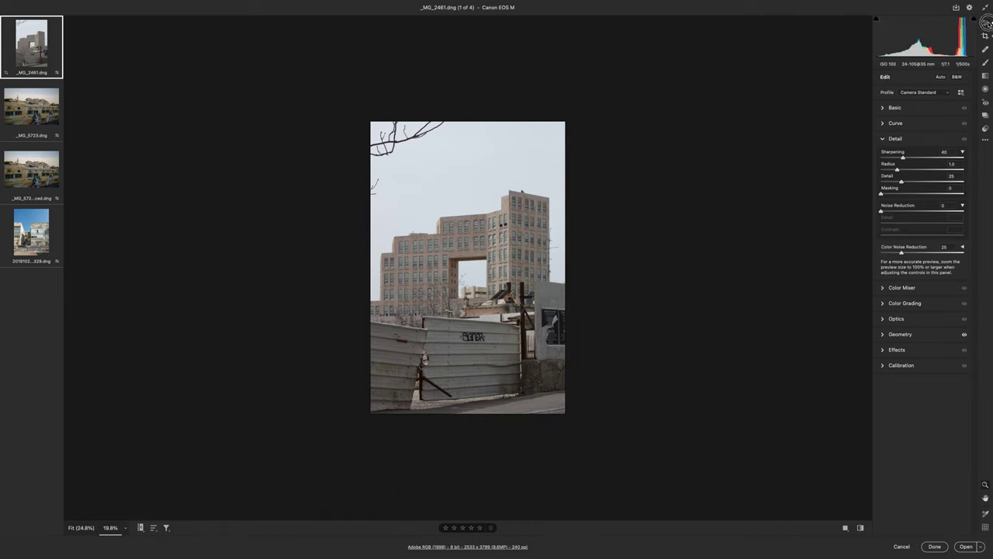
Step: Create an enhanced copy of the cropped _MG_2461.dng with Super Resolution
click(986, 141)
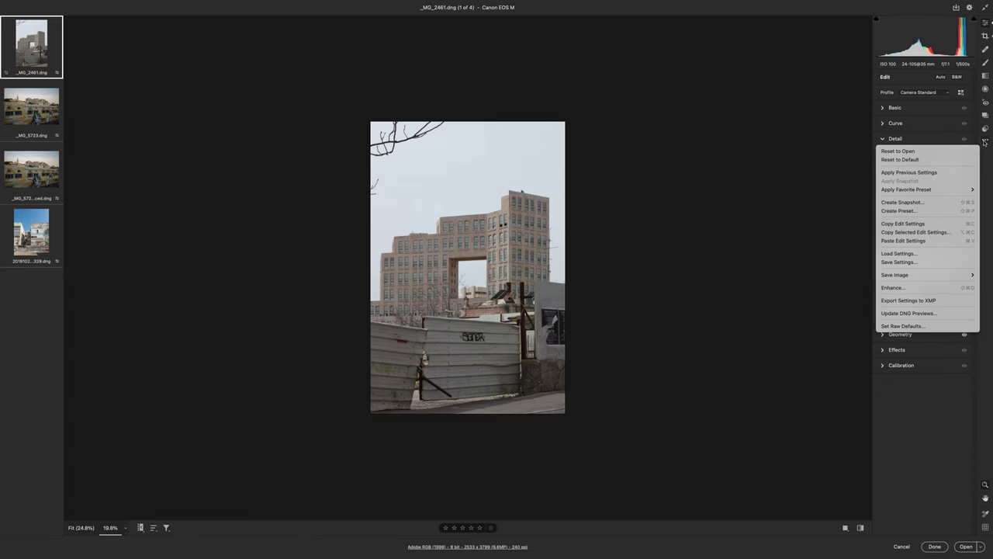
click(923, 289)
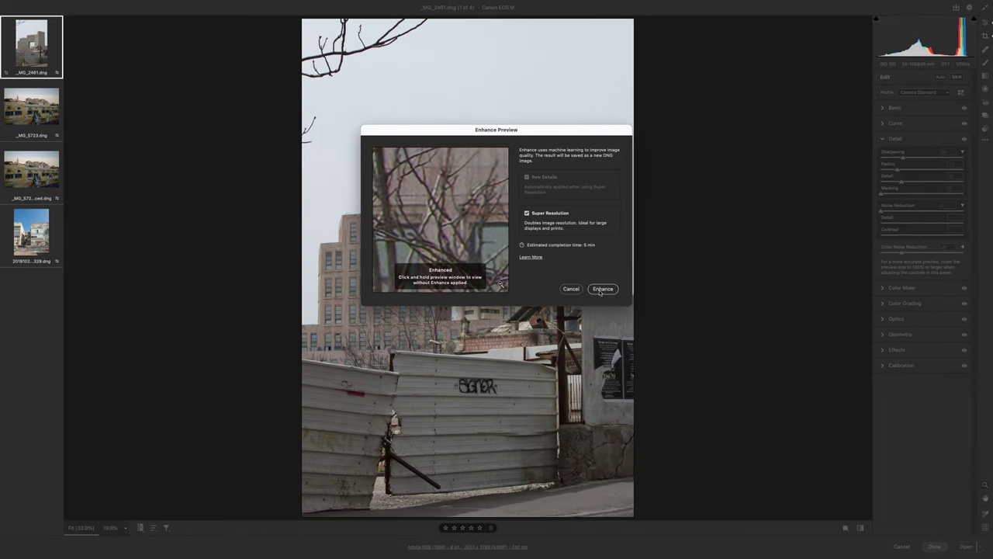
click(602, 290)
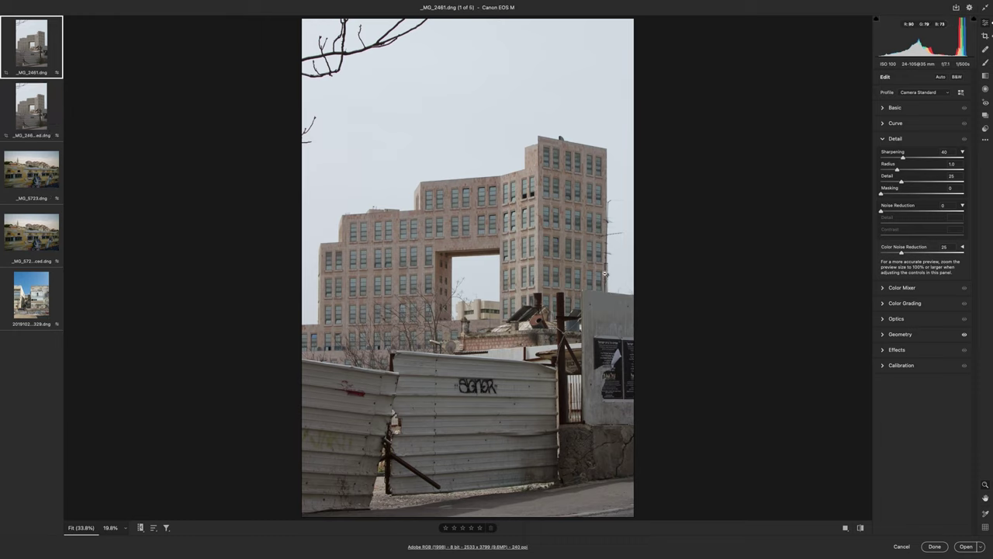
Step: Select _MG_2461-Enhanced.dng and examine the building's facade and windows at actual size
click(30, 115)
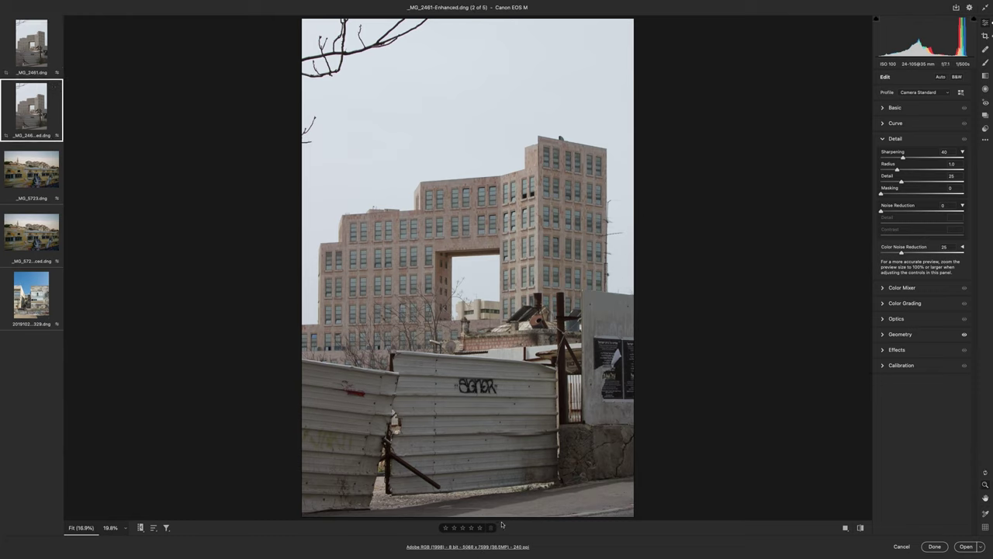
right_click(513, 234)
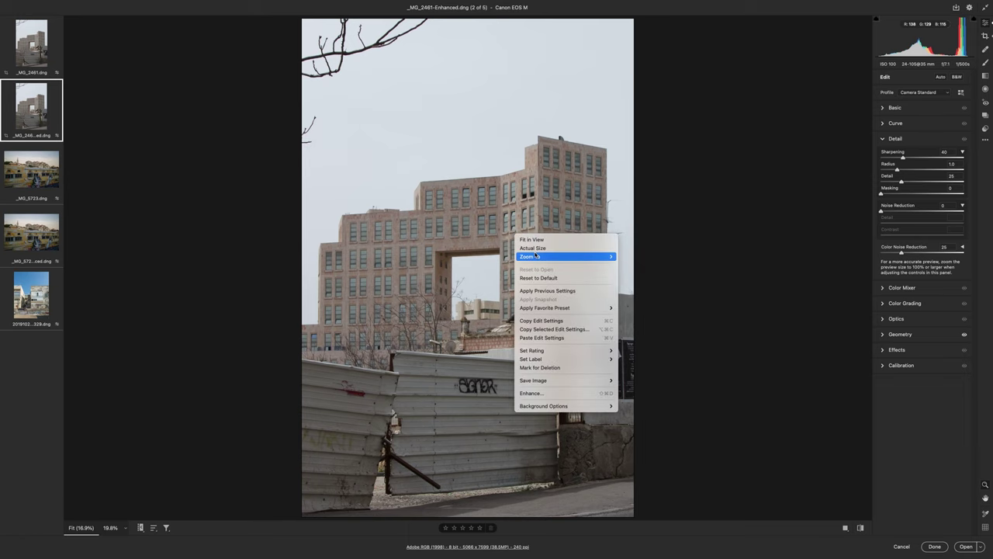
click(535, 249)
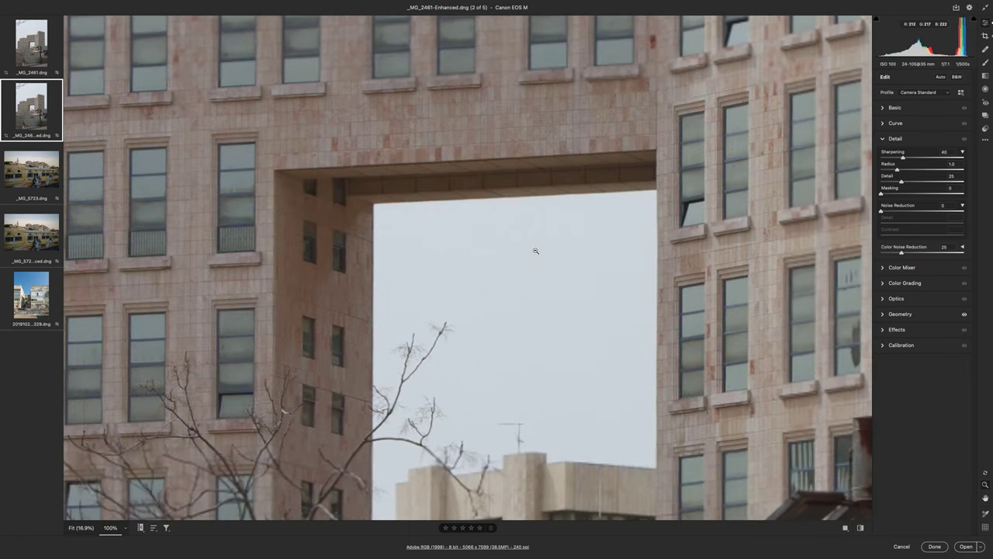
key(h)
drag(558, 126, 370, 249)
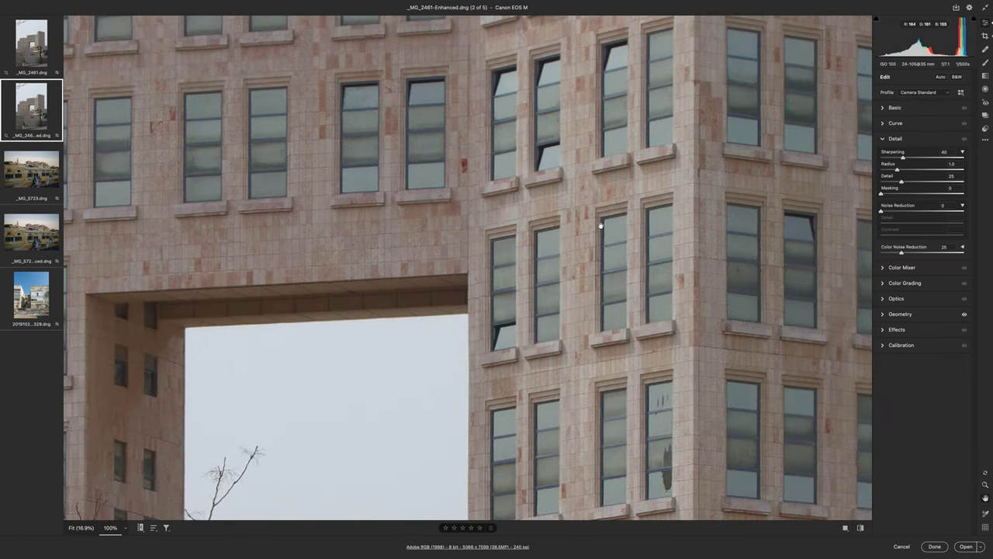
scroll(600, 225, up, 10)
scroll(613, 349, left, 5)
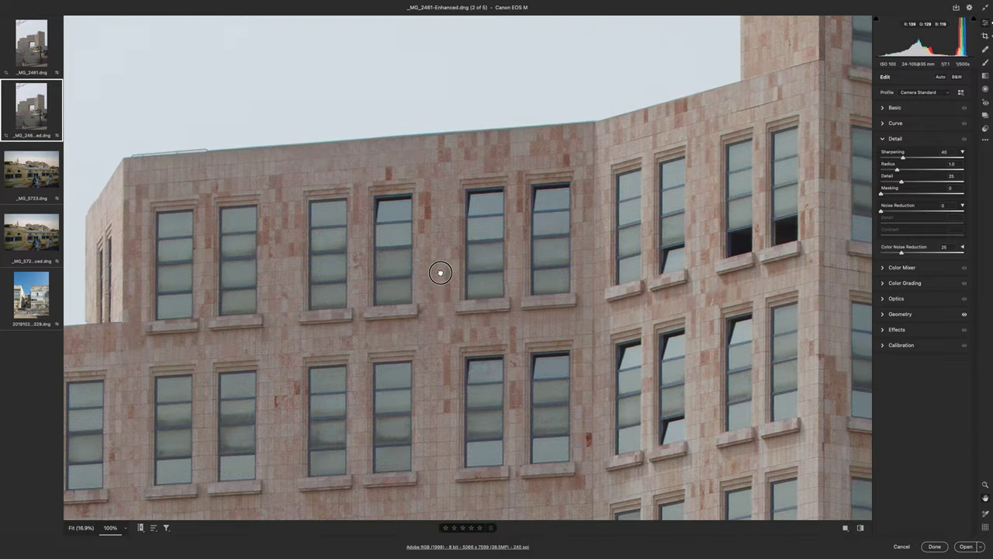
drag(440, 272, 476, 183)
drag(472, 227, 441, 197)
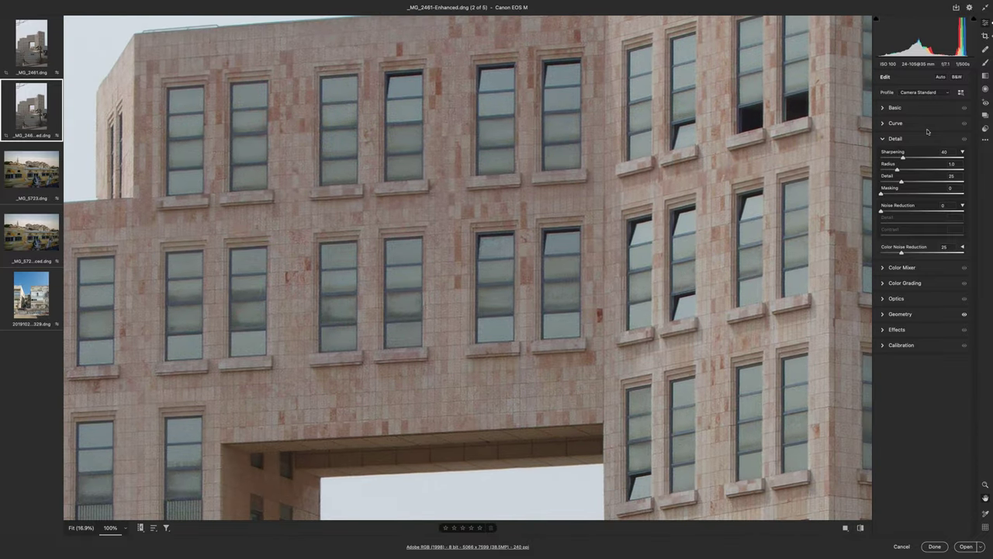
Step: Set Noise Reduction to 17 with Contrast 9 on _MG_2461-Enhanced.dng and start the Crop tool
scroll(439, 171, down, 3)
scroll(439, 170, left, 2)
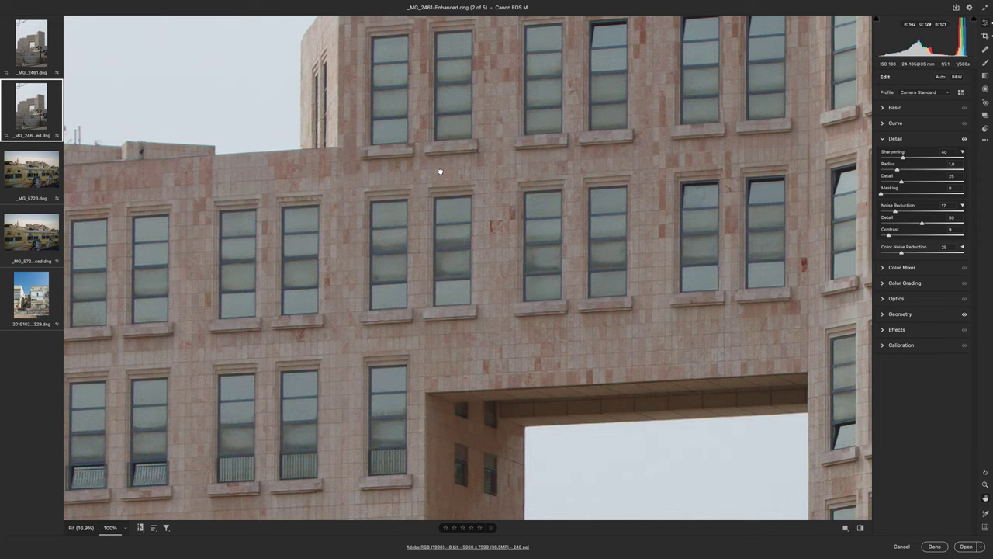
right_click(447, 178)
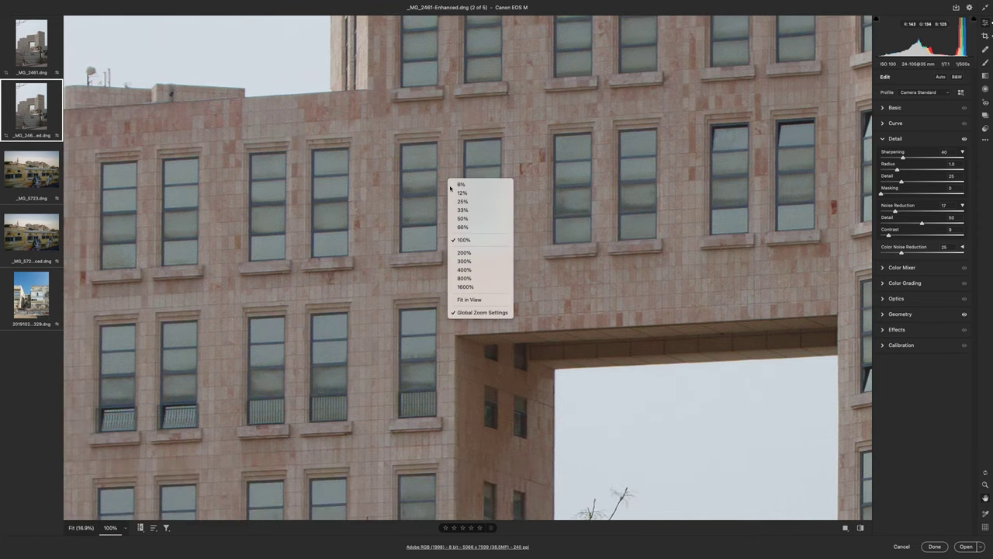
click(478, 299)
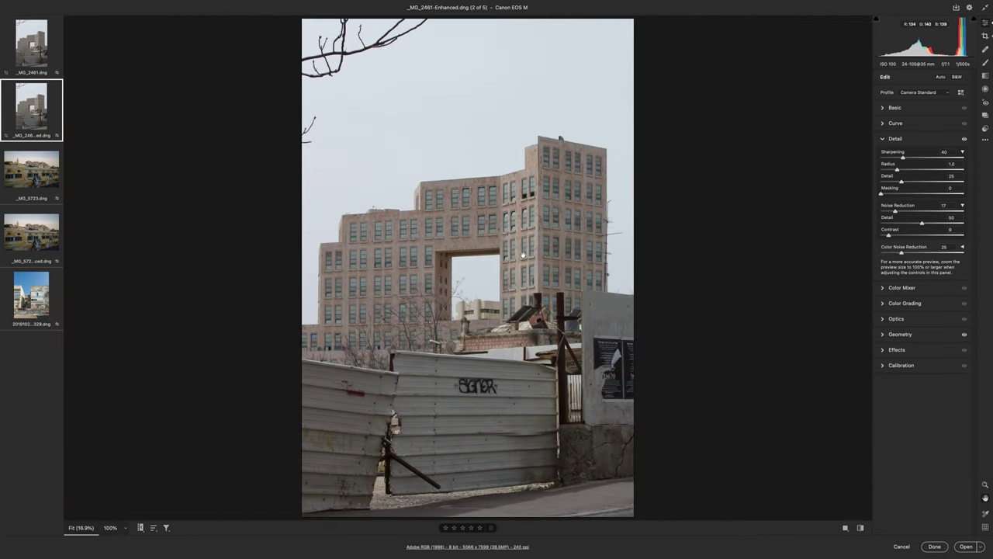
click(985, 36)
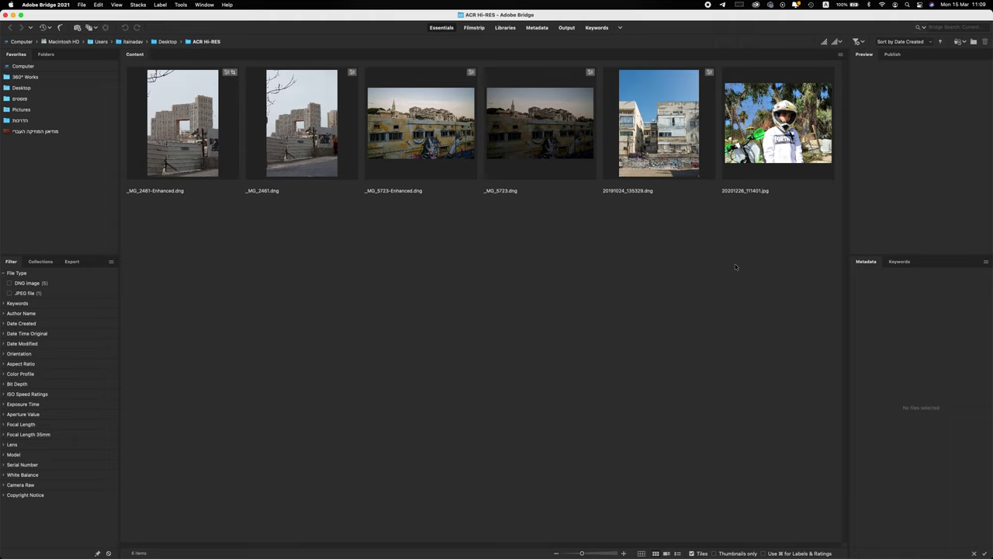
Step: In Adobe Bridge, enlarge the thumbnails and open 20201226_111401.jpg in Camera Raw
click(787, 111)
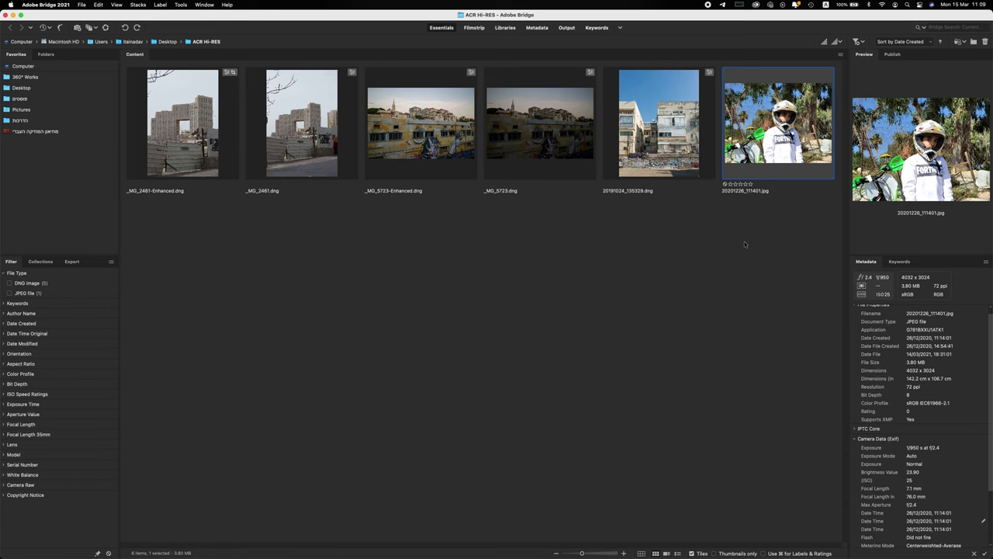
key(super+equal)
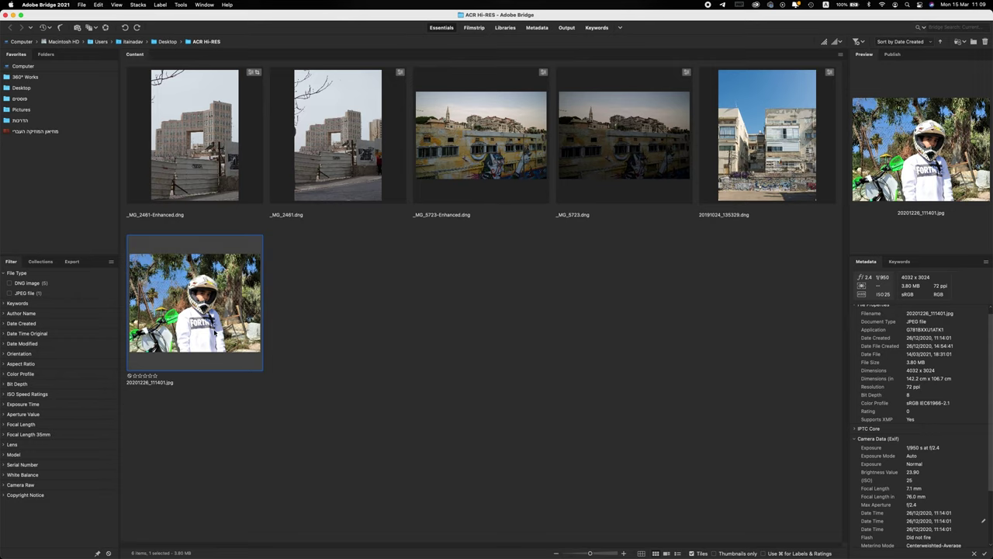
right_click(186, 268)
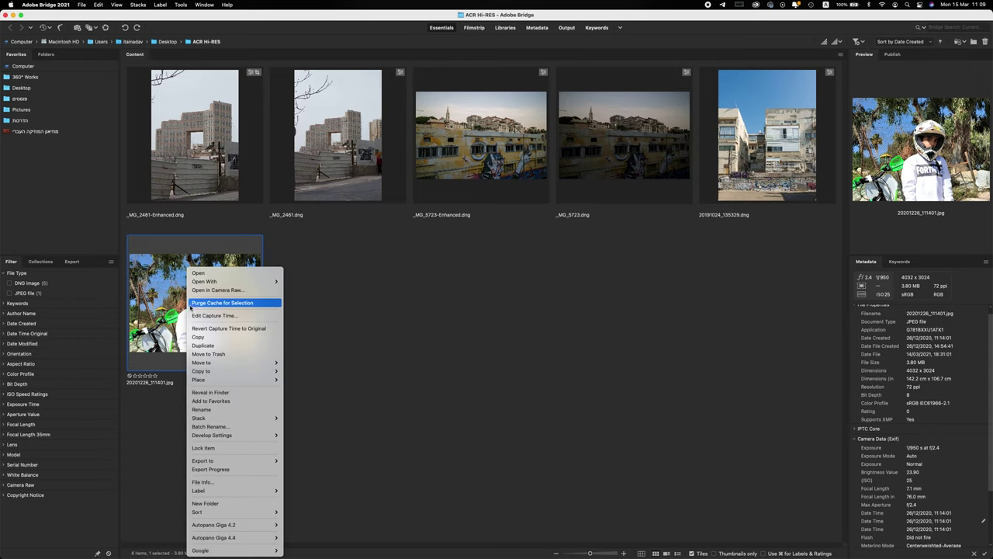
click(199, 292)
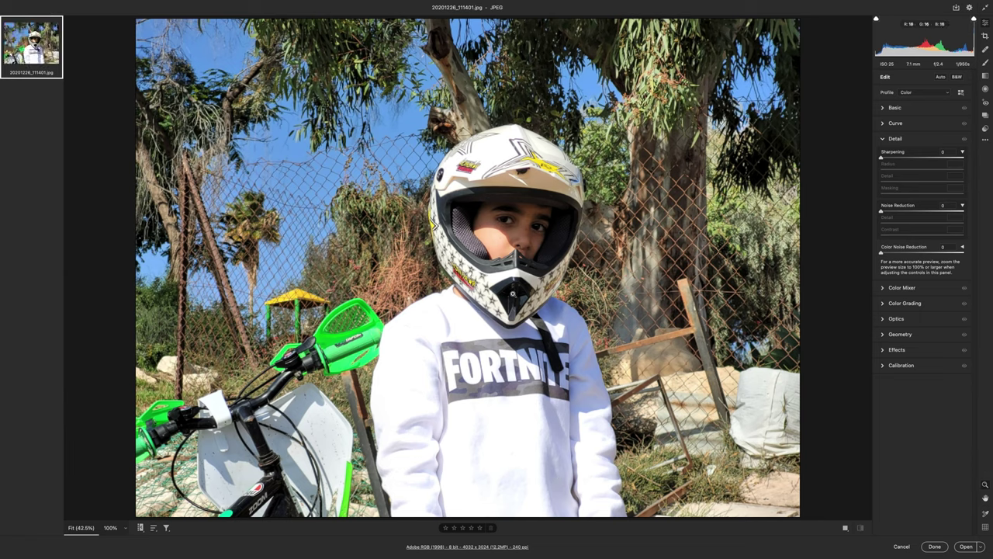
Step: Inspect the helmet and face in the original JPEG at 100% and fit the photo back in view
right_click(520, 254)
click(549, 267)
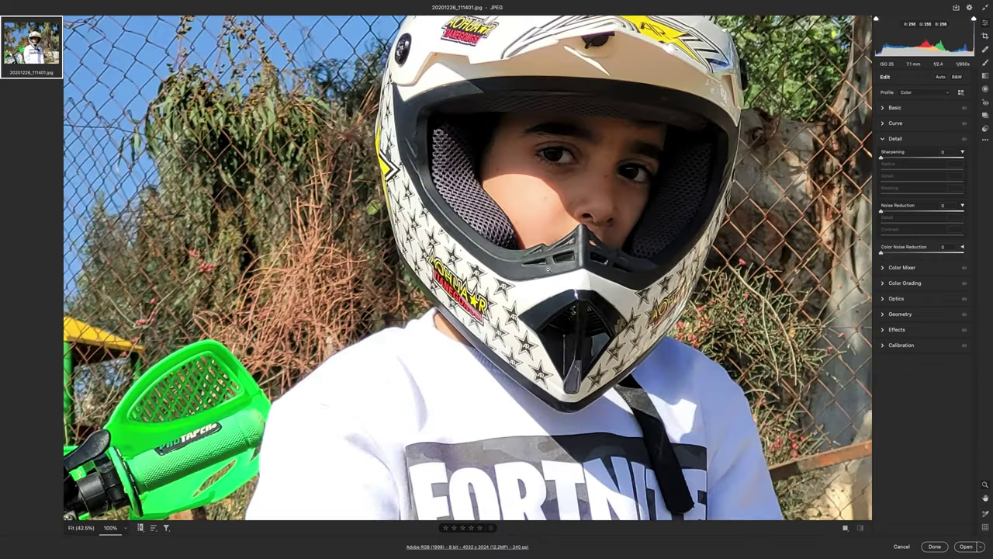
drag(559, 206, 574, 243)
right_click(574, 243)
click(594, 250)
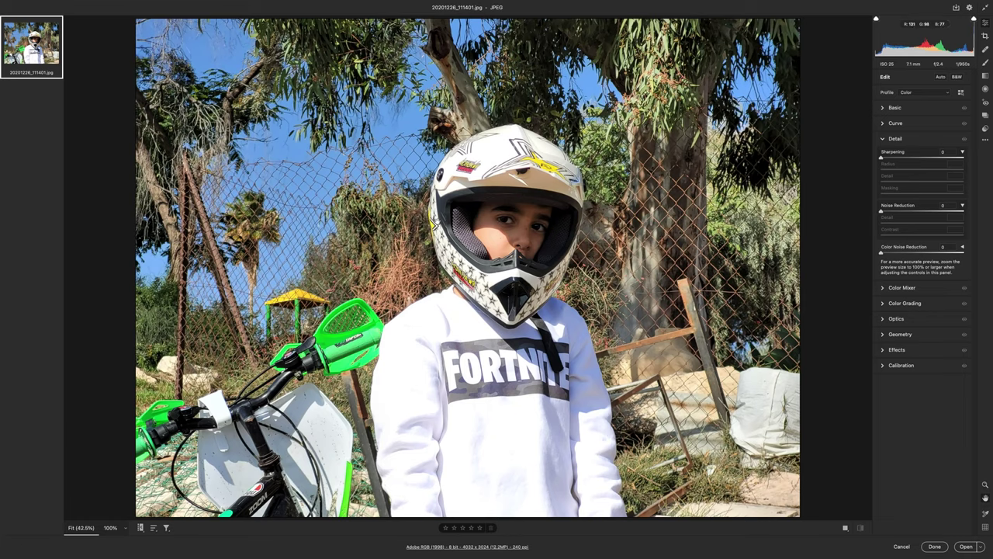
Step: Create an enhanced copy of 20201226_111401.jpg with Super Resolution
right_click(45, 52)
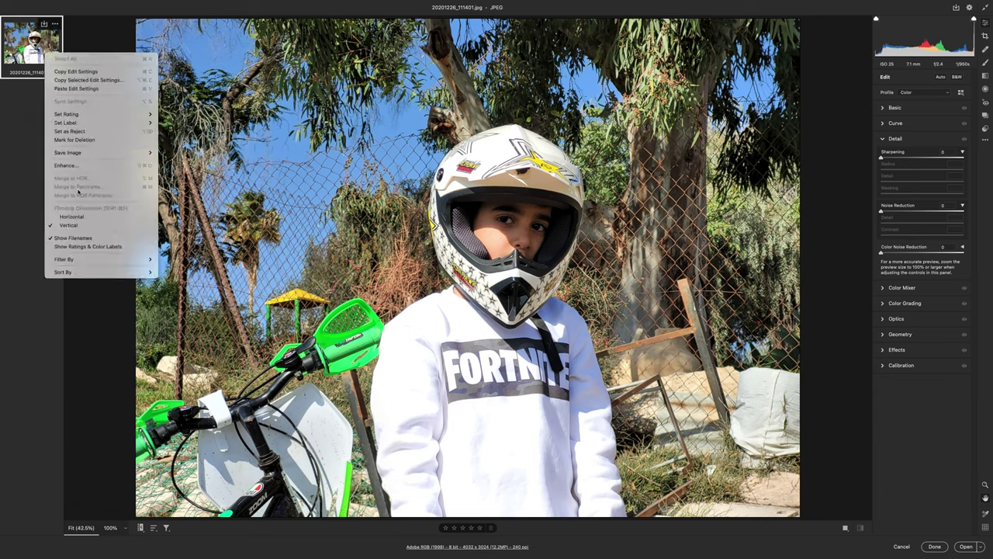
click(69, 165)
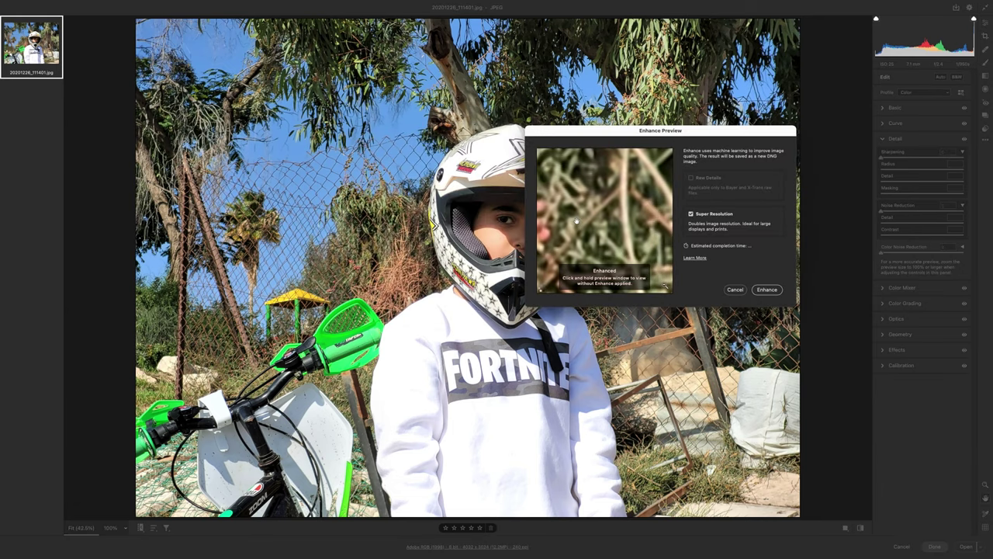
click(765, 290)
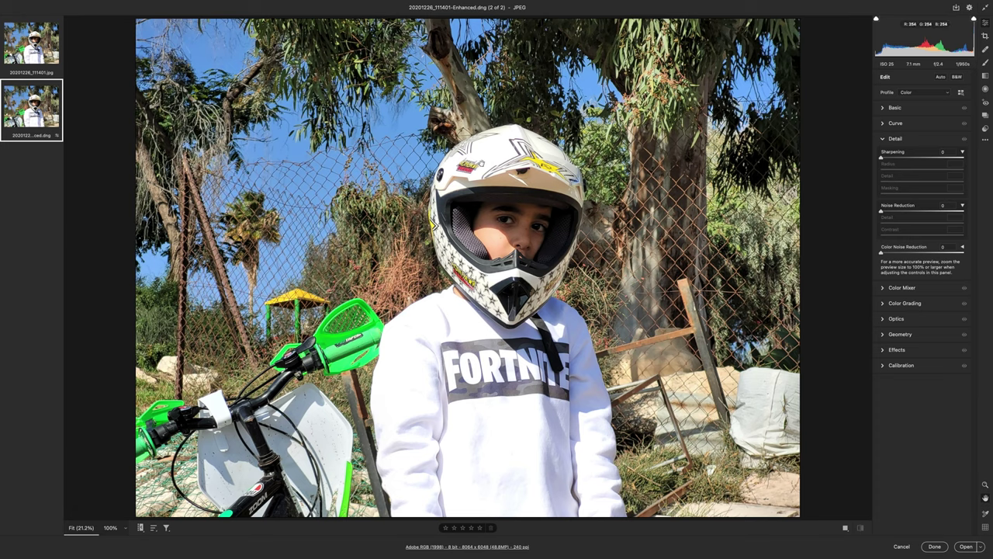
Step: Examine the helmet and face in 20201226_111401-Enhanced.dng at 100% and fit the photo back in view
right_click(512, 211)
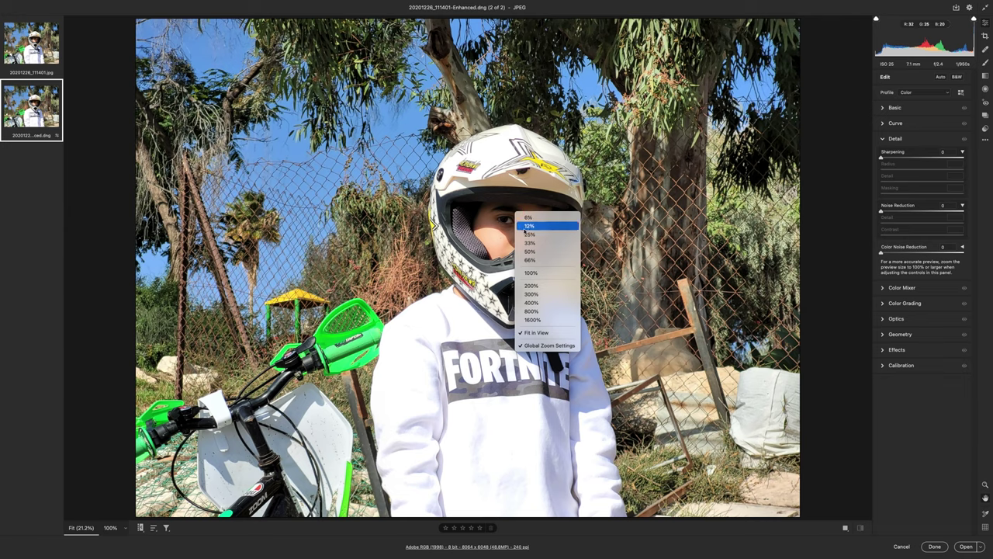
click(533, 269)
drag(426, 121, 461, 183)
drag(424, 230, 449, 182)
drag(419, 108, 429, 130)
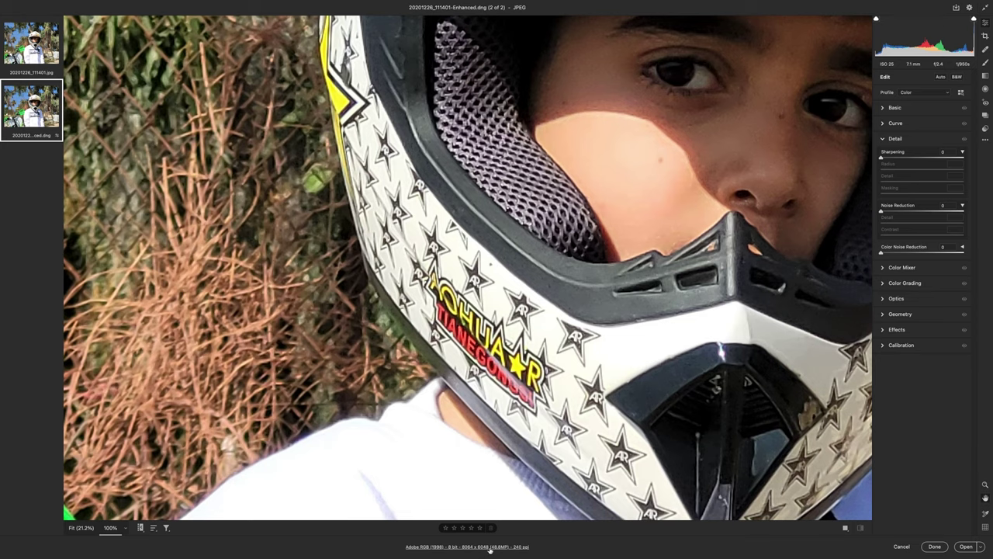
right_click(498, 517)
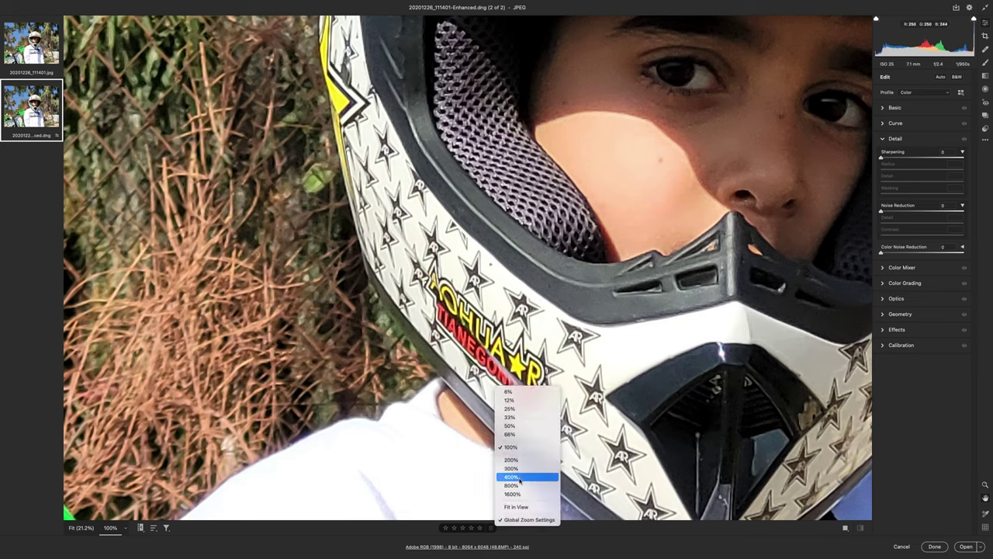
click(516, 506)
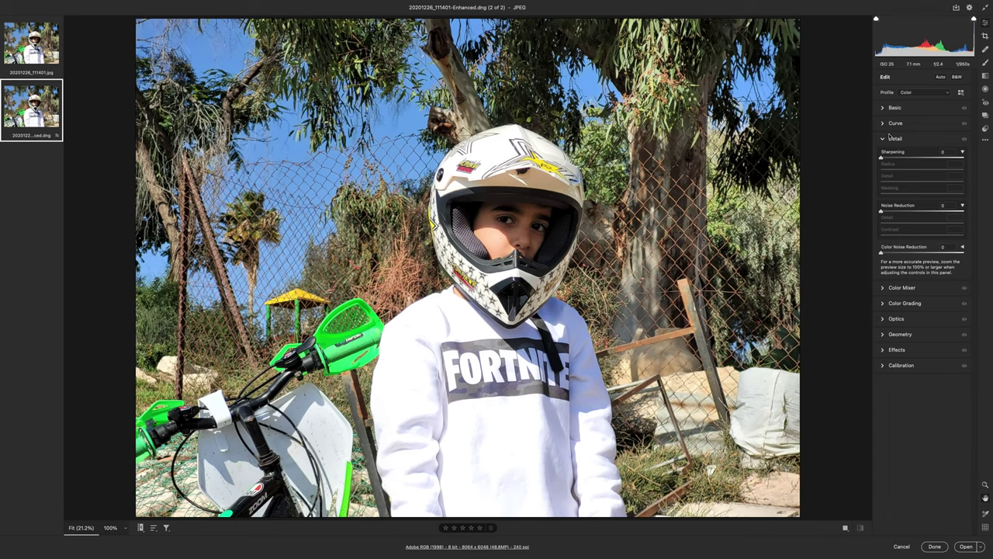